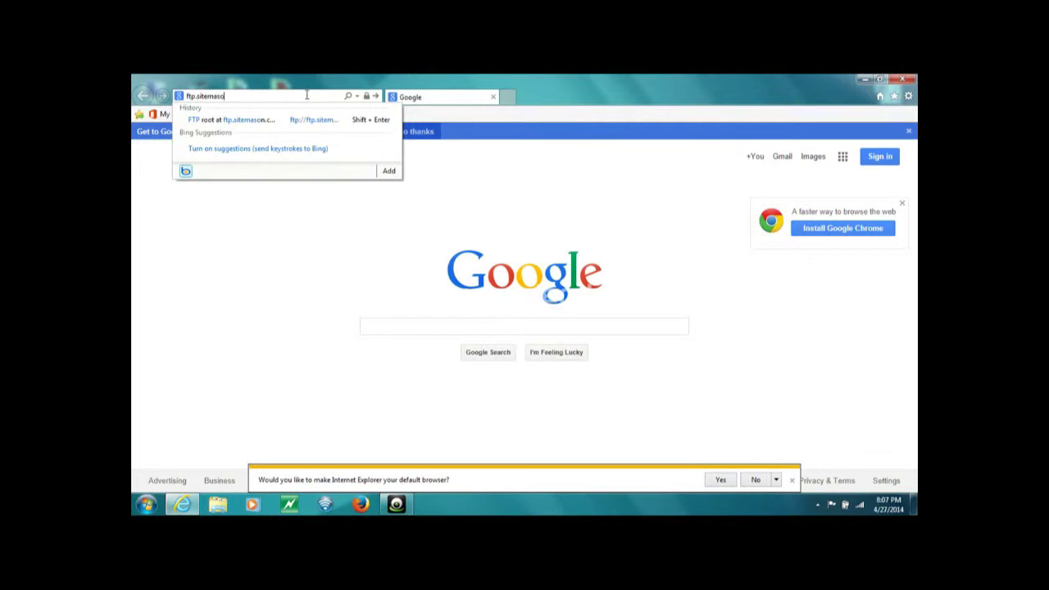
Load ftp.sitemason.com in the browser and open the FTP site in File Explorer
text(om)
key(Return)
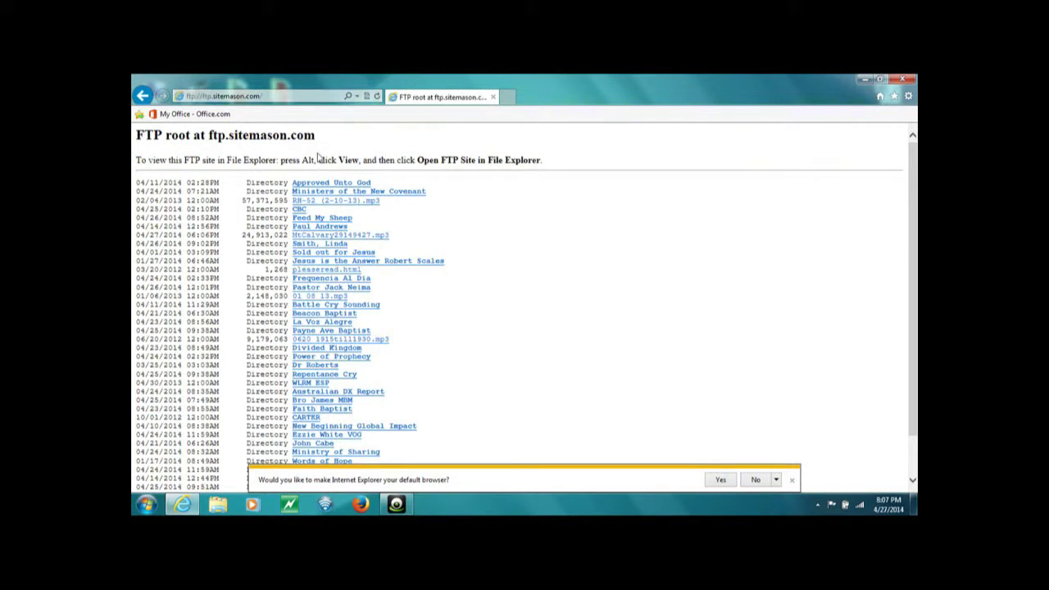
drag(321, 160, 541, 160)
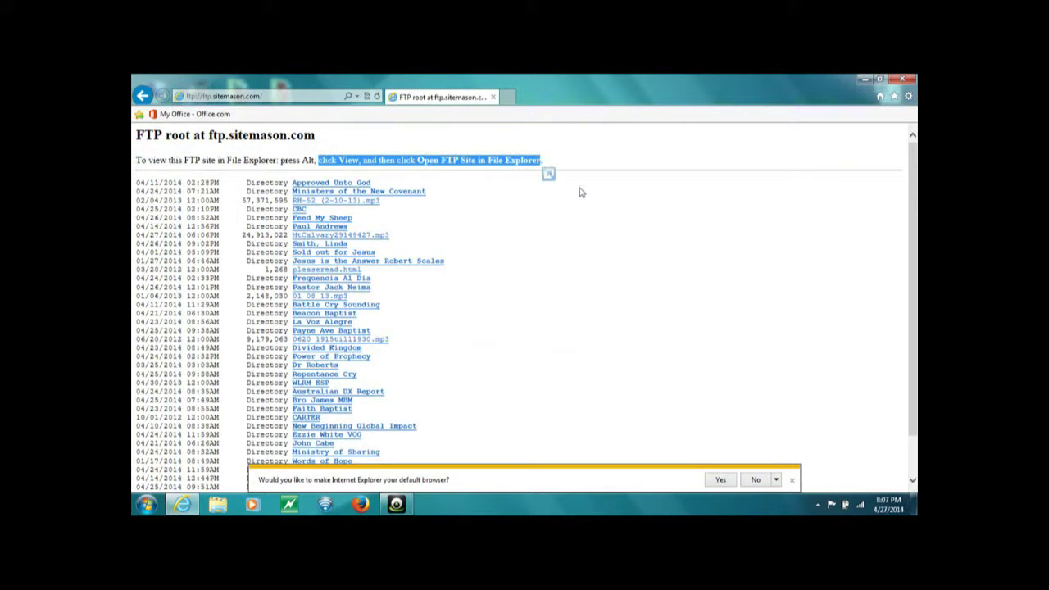
key(alt)
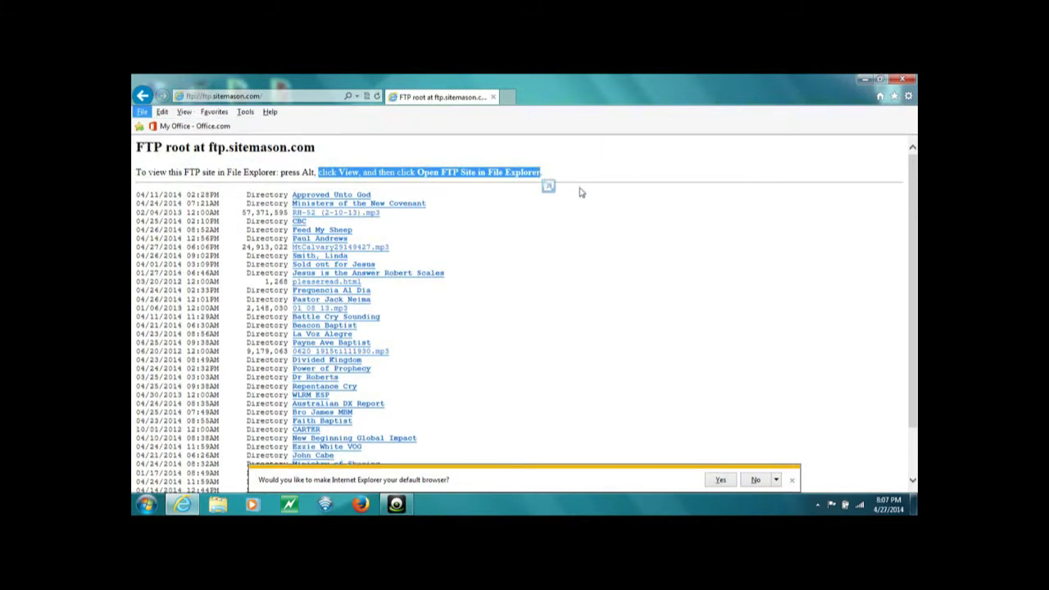
click(189, 114)
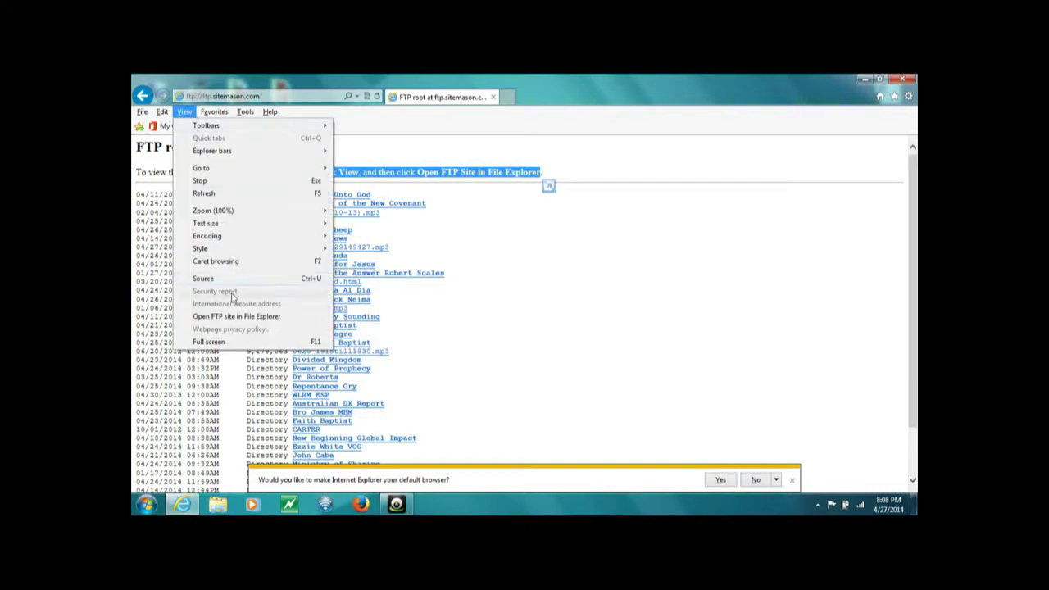
click(233, 318)
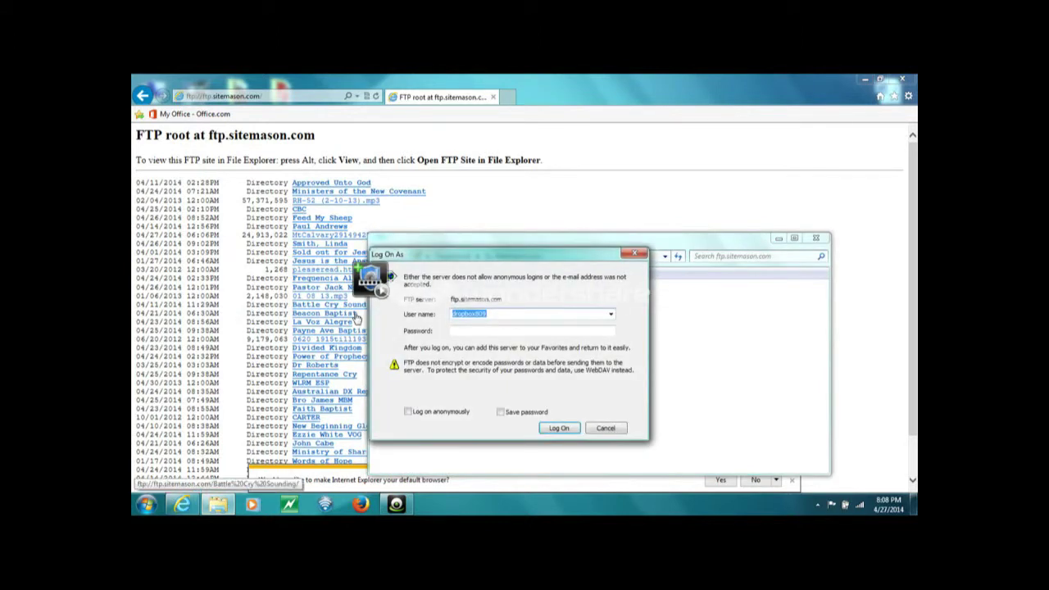
Log on to the FTP server with the account password and open the Brady folder
click(458, 330)
text(d)
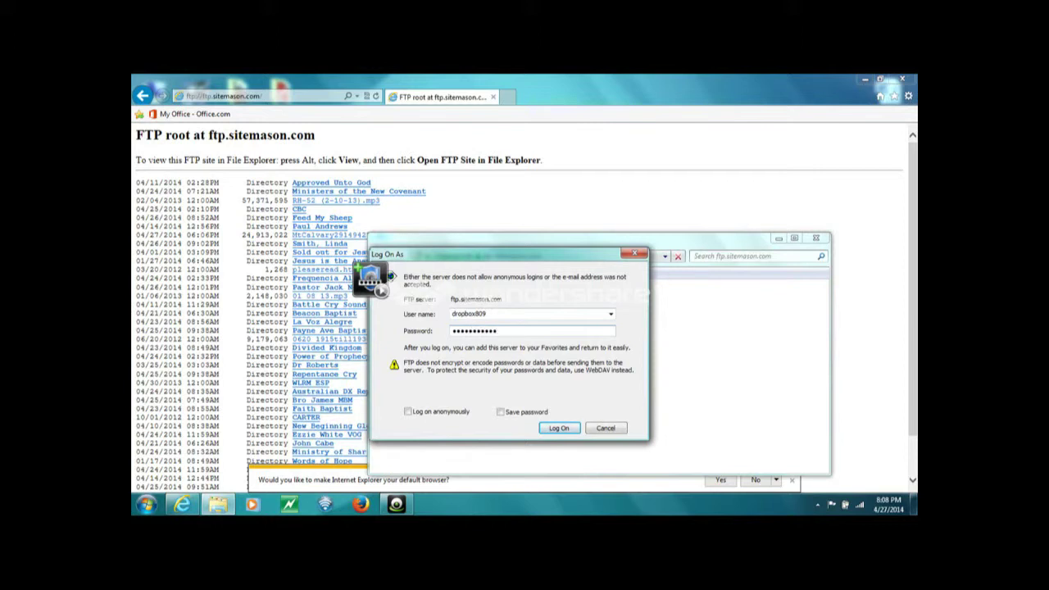
click(556, 430)
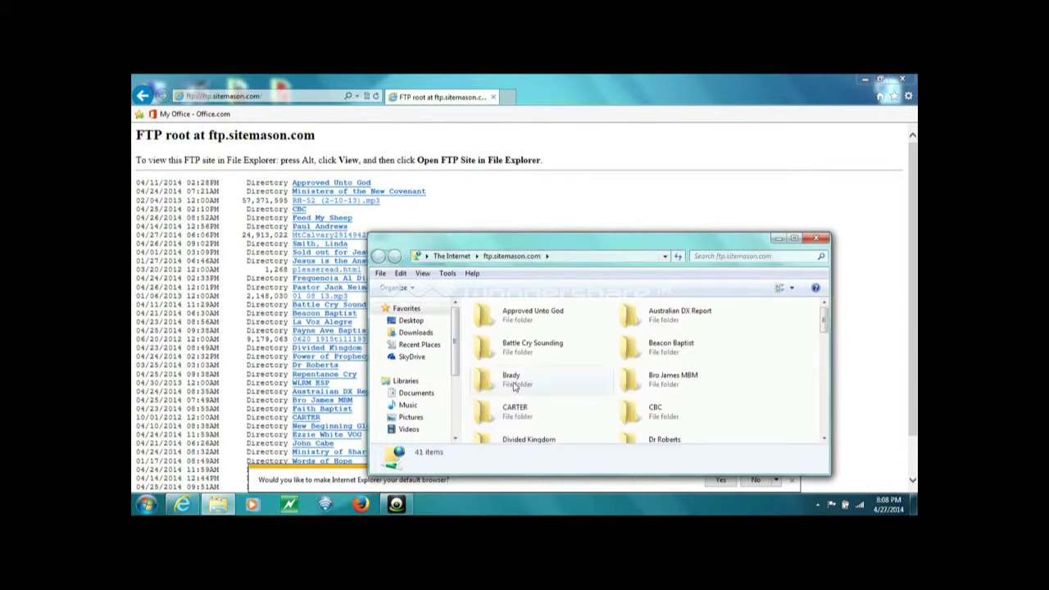
double_click(514, 383)
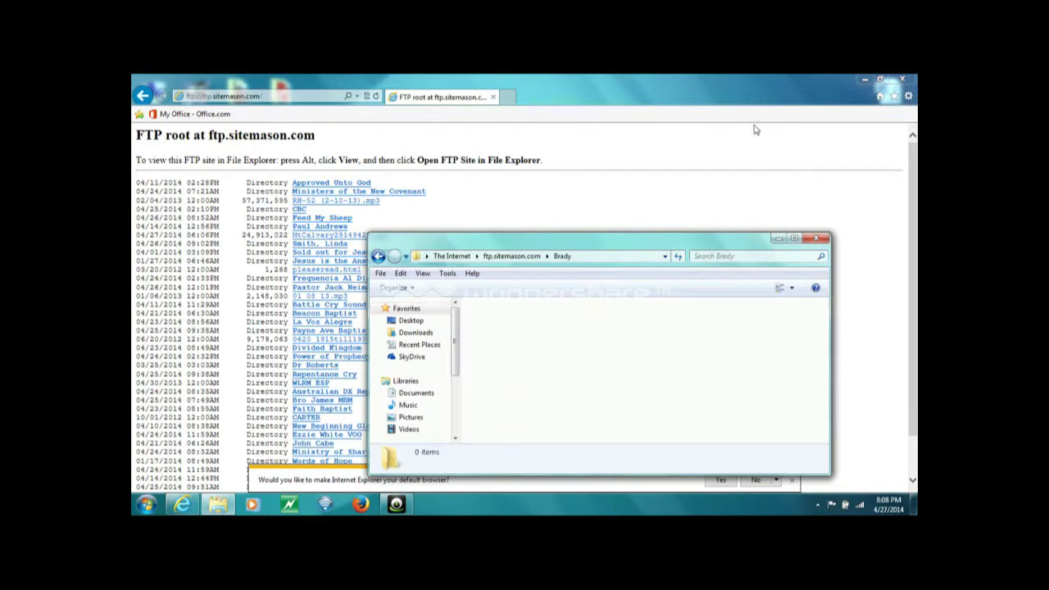
Minimize the browser and open the ftp files folder on Local Disk (C:) in a second Explorer window
click(865, 80)
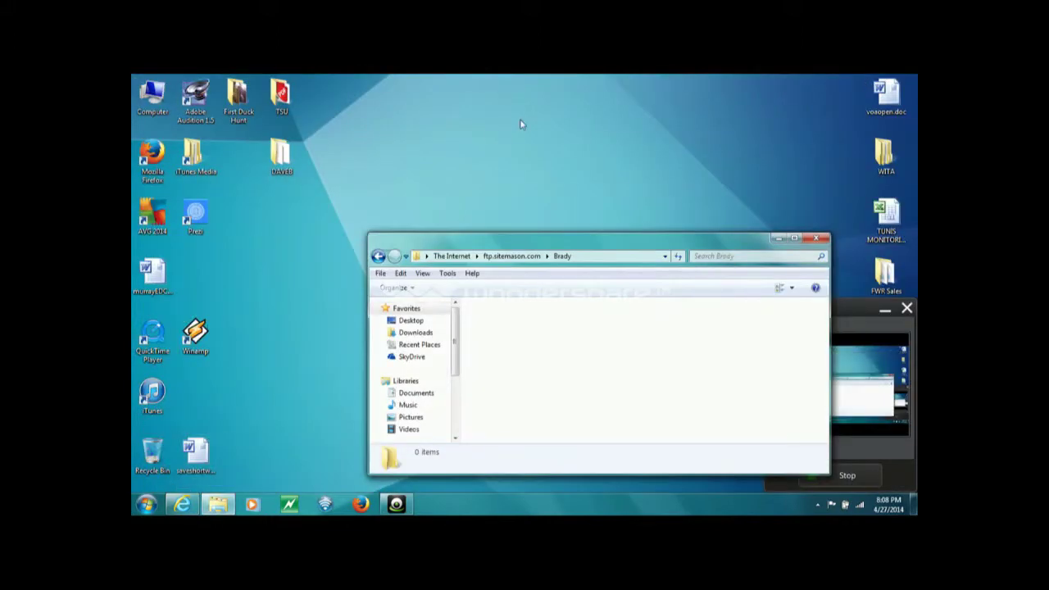
double_click(152, 97)
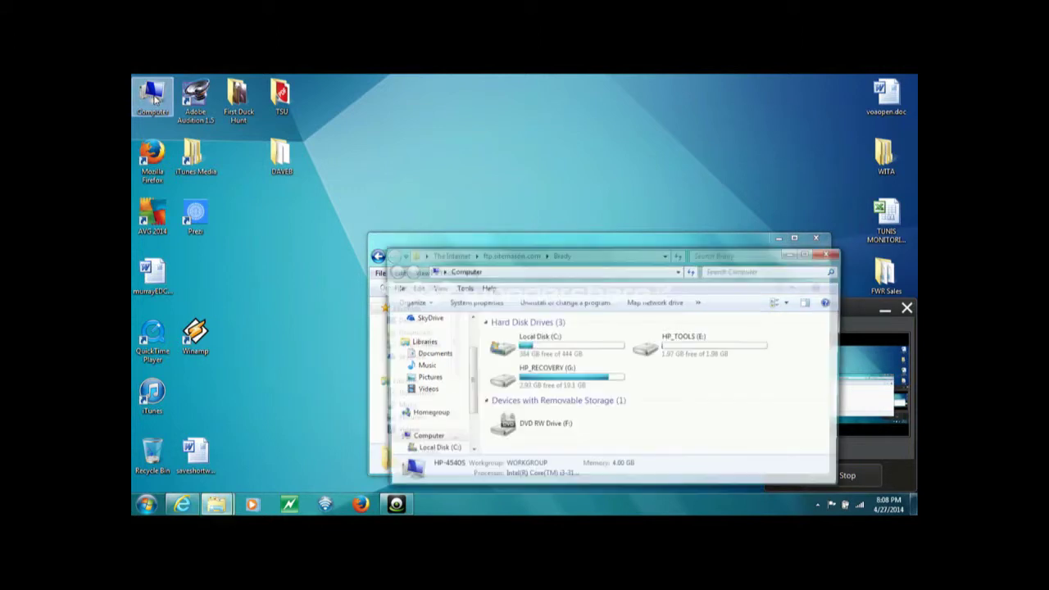
click(534, 347)
double_click(534, 348)
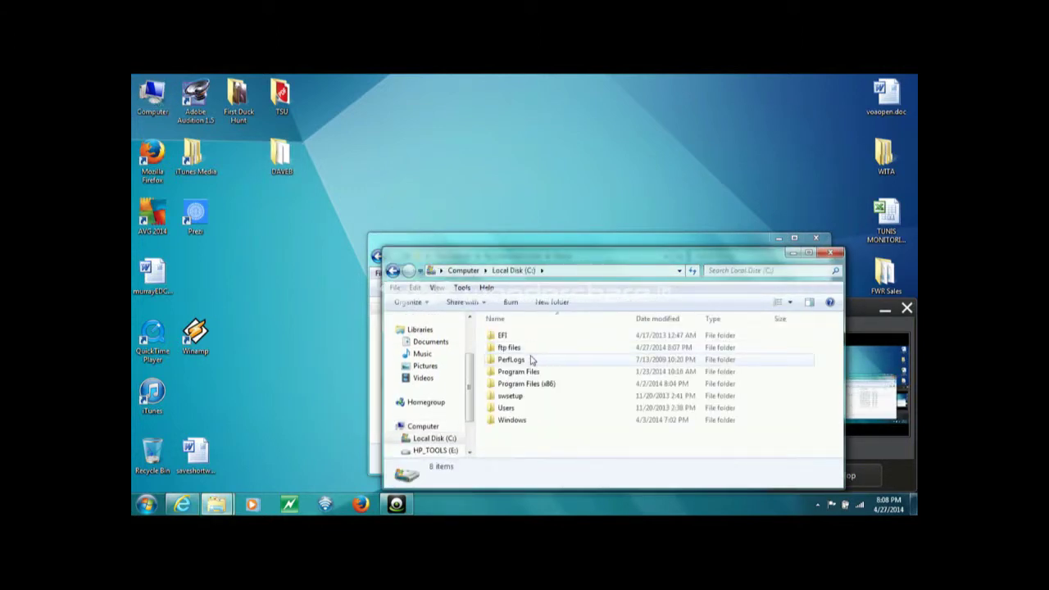
double_click(527, 351)
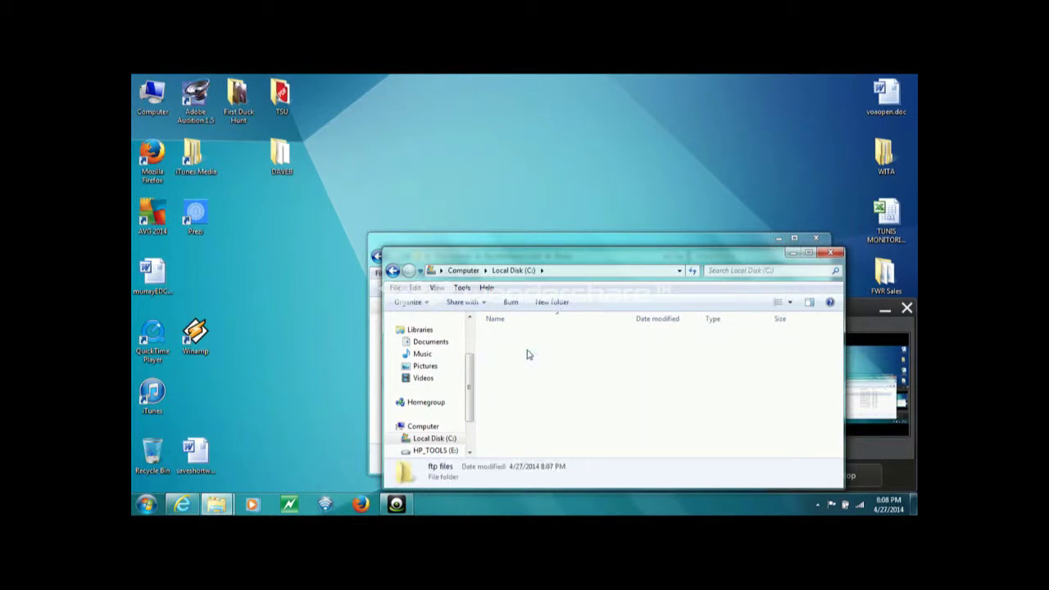
Arrange both Explorer windows so their contents are accessible and copy bp0427.mp3 from ftp files into the remote Brady folder
drag(569, 252, 308, 134)
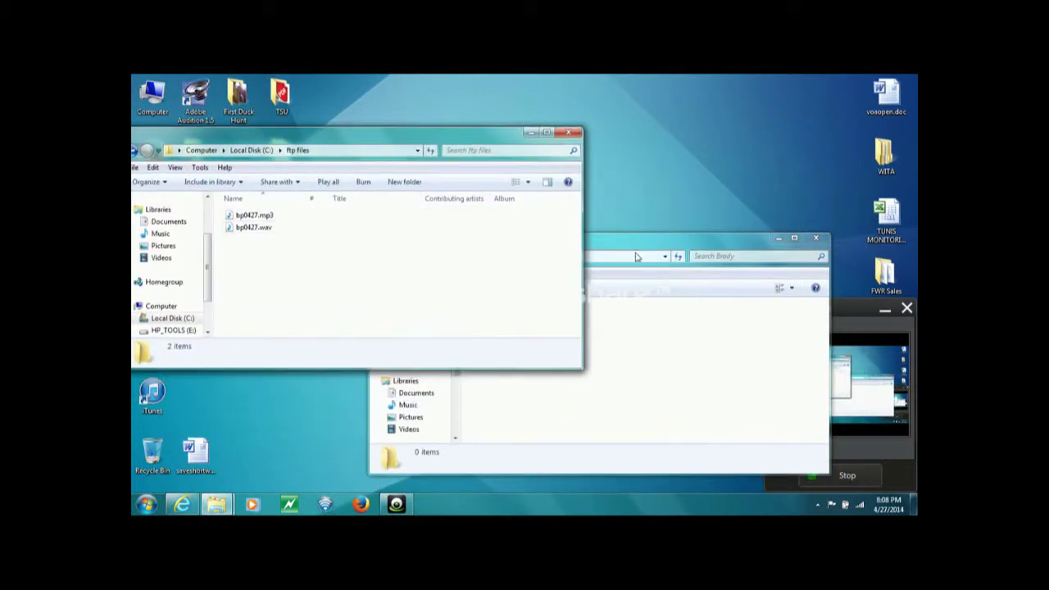
drag(644, 249, 708, 215)
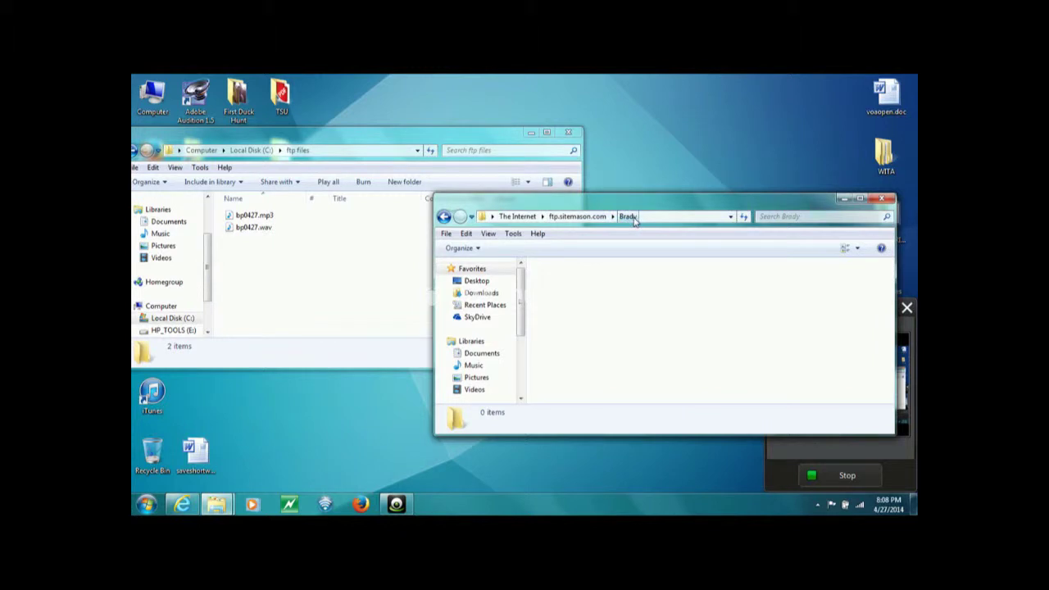
click(264, 217)
drag(264, 220, 595, 338)
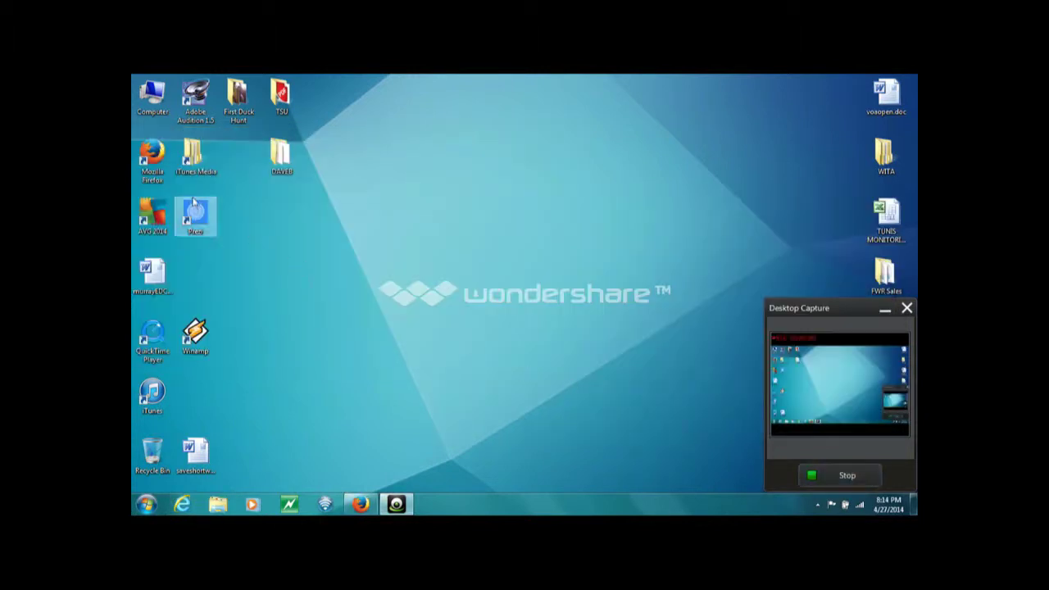
Switch to Mozilla Firefox and open the FireFTP add-on
double_click(156, 165)
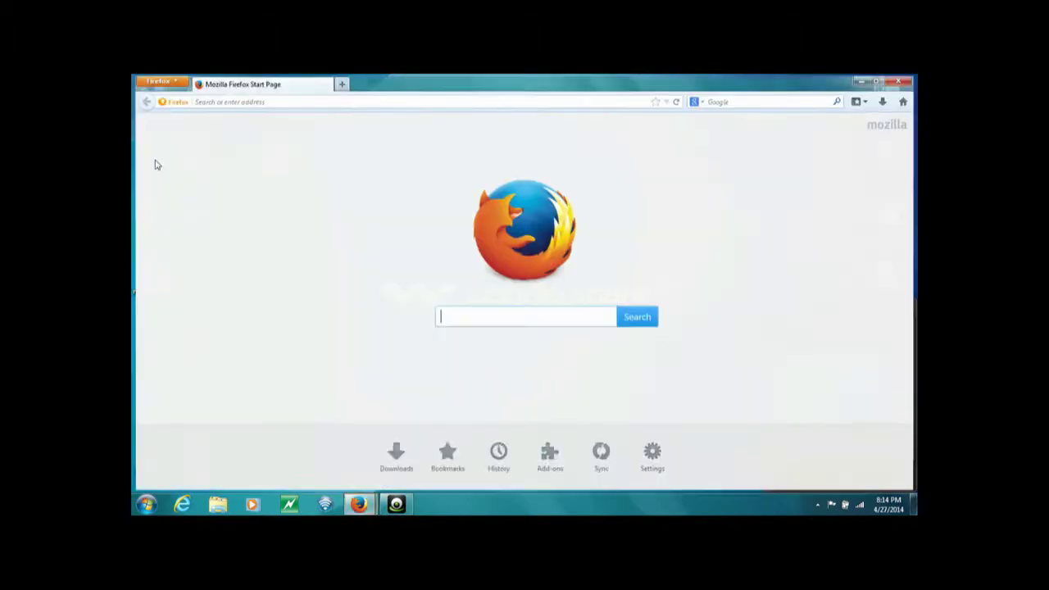
click(156, 81)
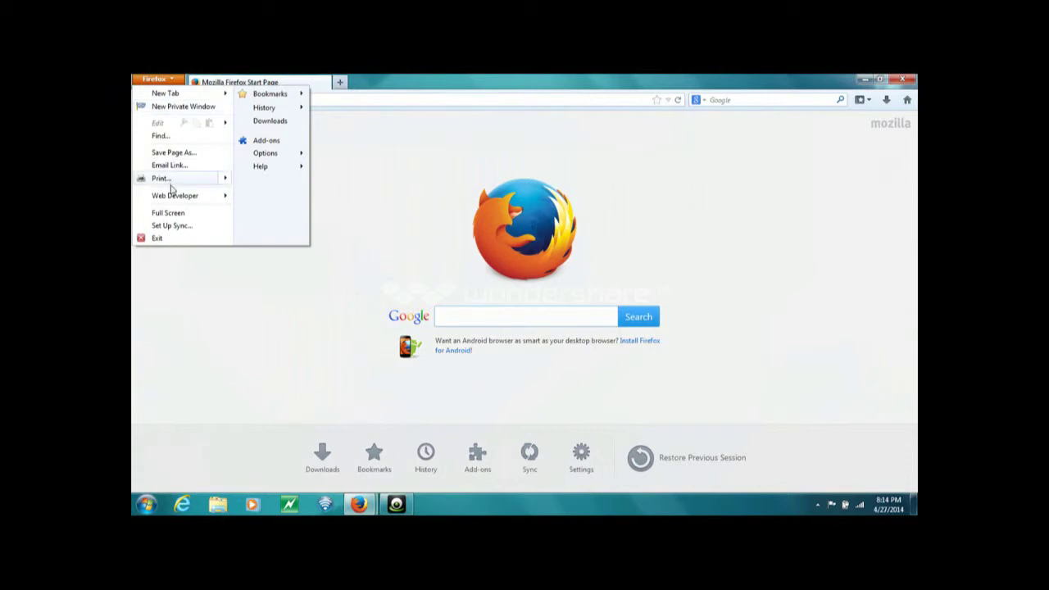
mouse_move(172, 197)
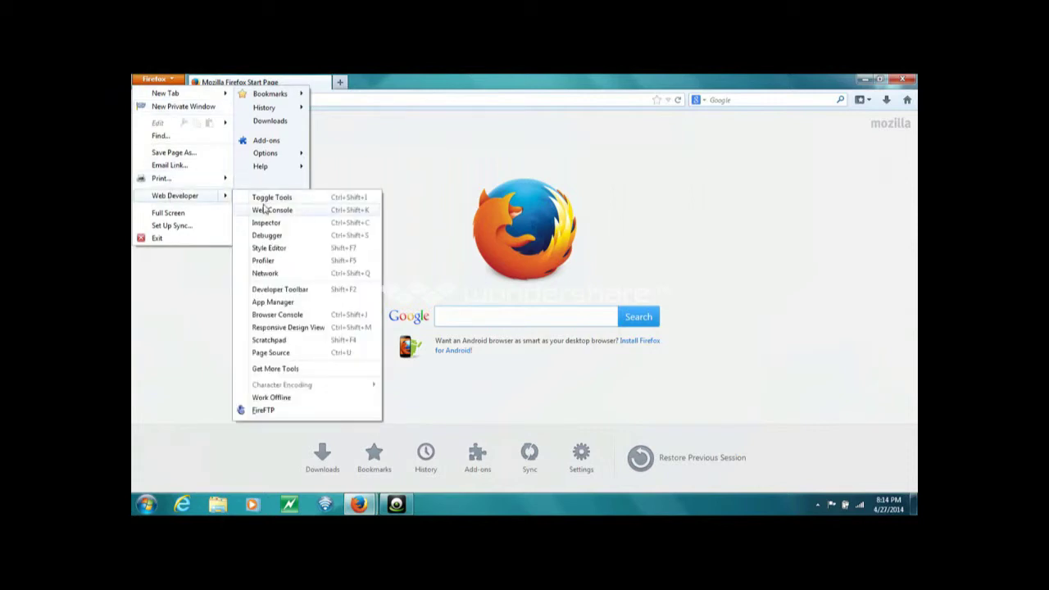
click(267, 410)
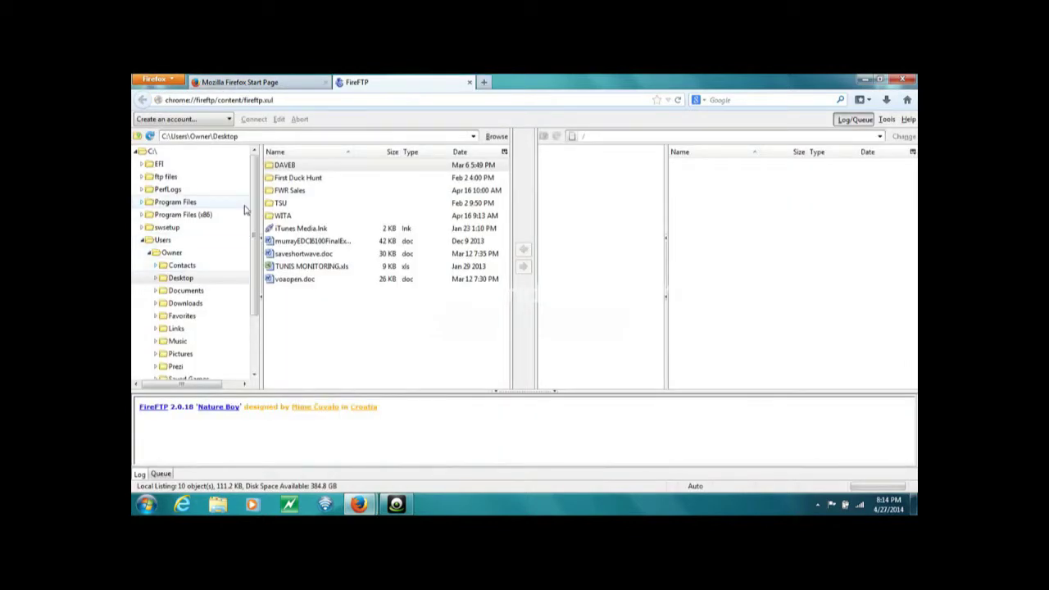
Start a new FireFTP account with ftp.sitemason.com as the host
click(226, 120)
click(226, 121)
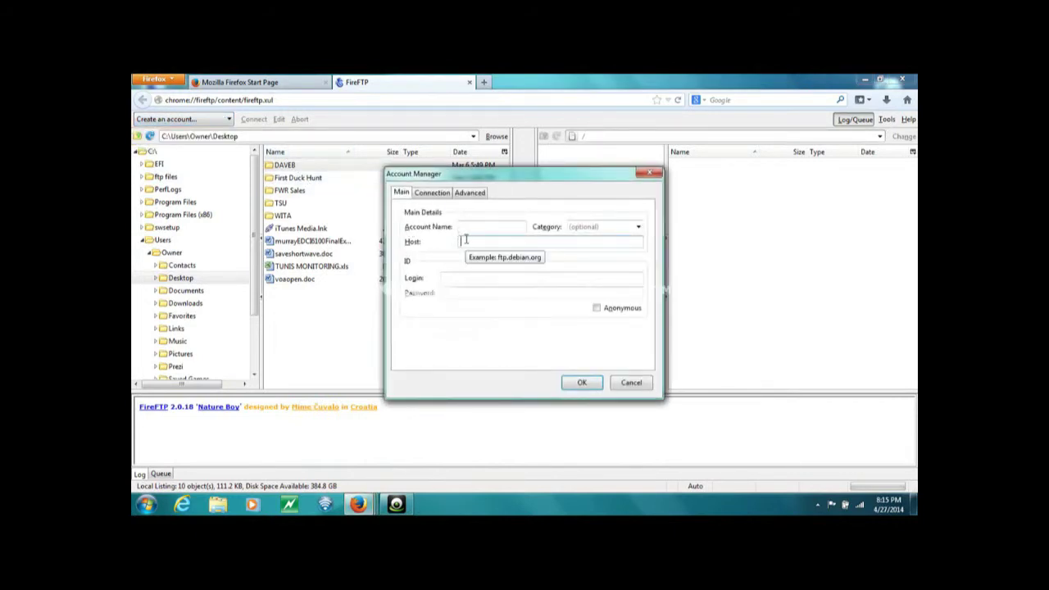
click(466, 240)
text(ftp)
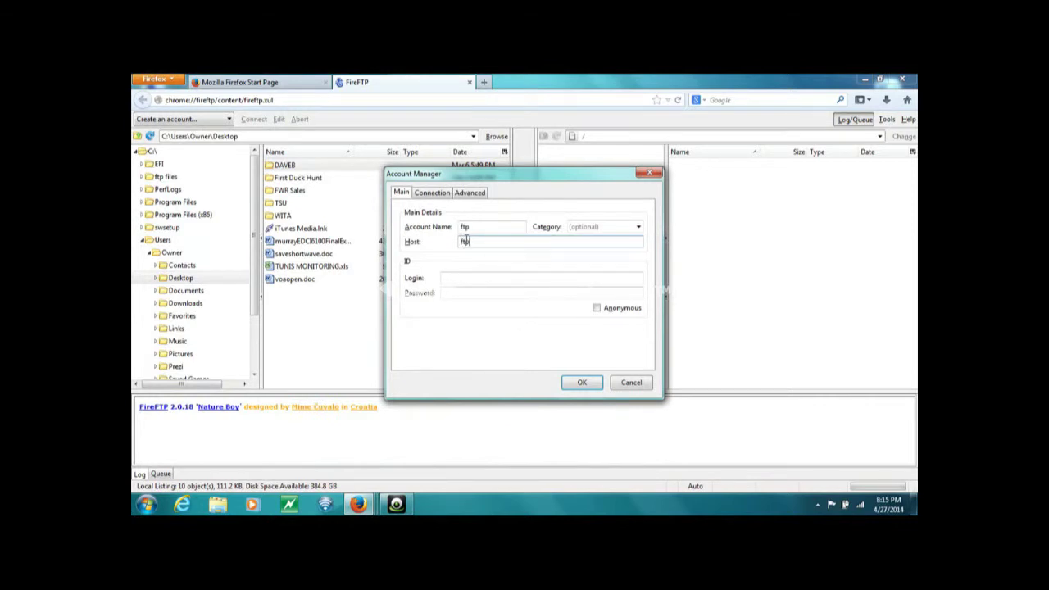
text(.sitemason.com)
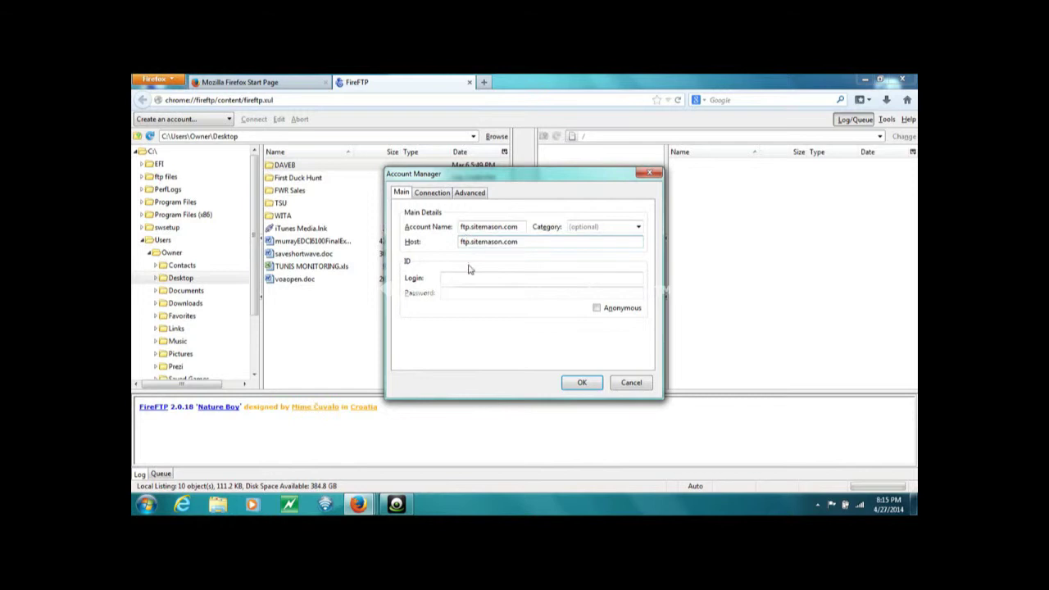
Enter the login name and account password for the new FTP account and save it
click(471, 277)
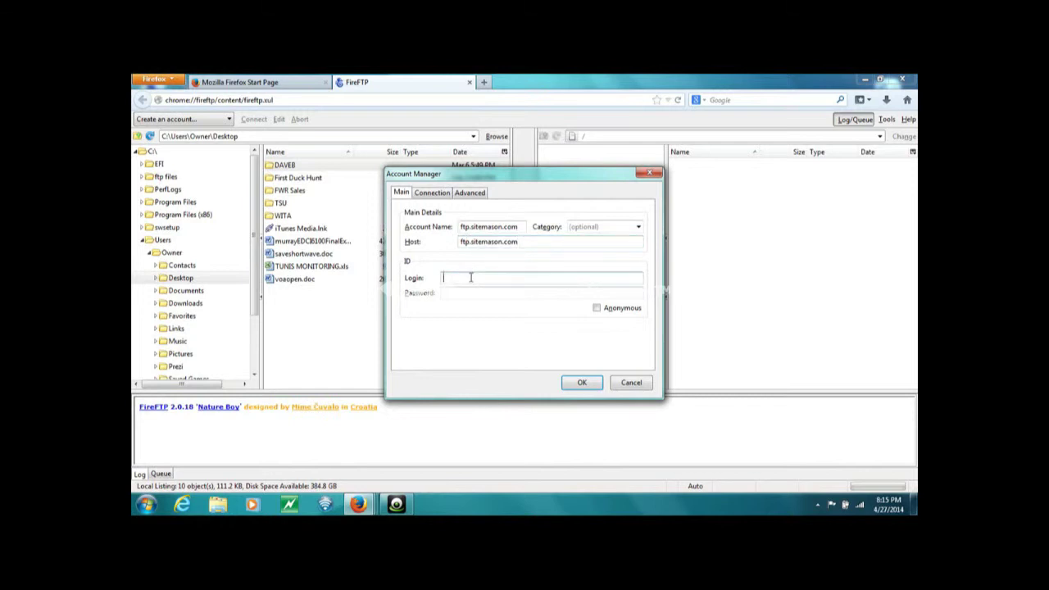
text(dropbox09)
key(Tab)
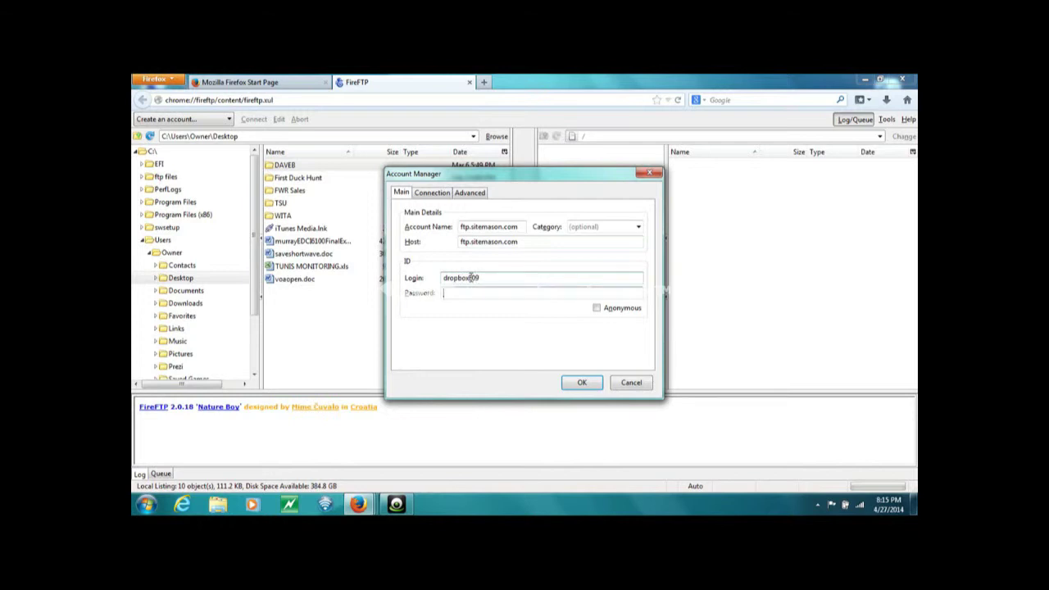
text(•••••)
click(582, 383)
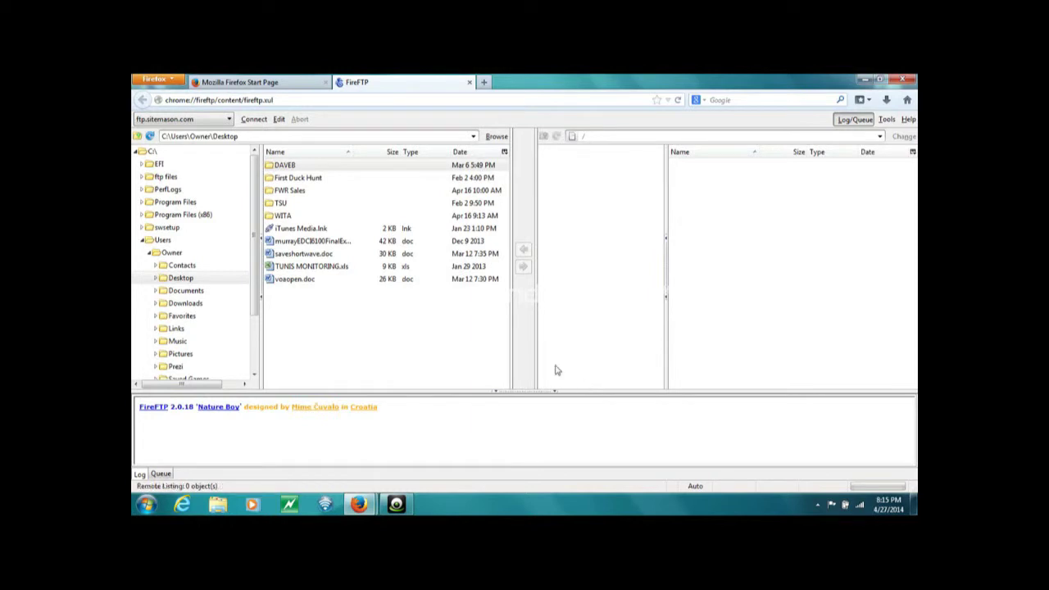
Connect to the ftp.sitemason.com account and show the local C:\ftp files folder
click(255, 121)
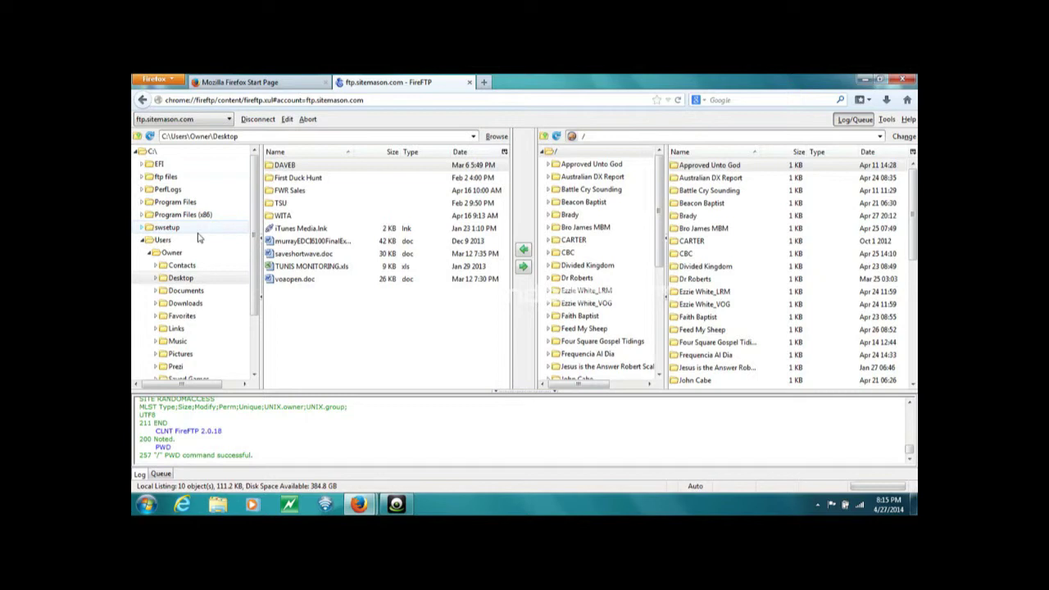
click(166, 177)
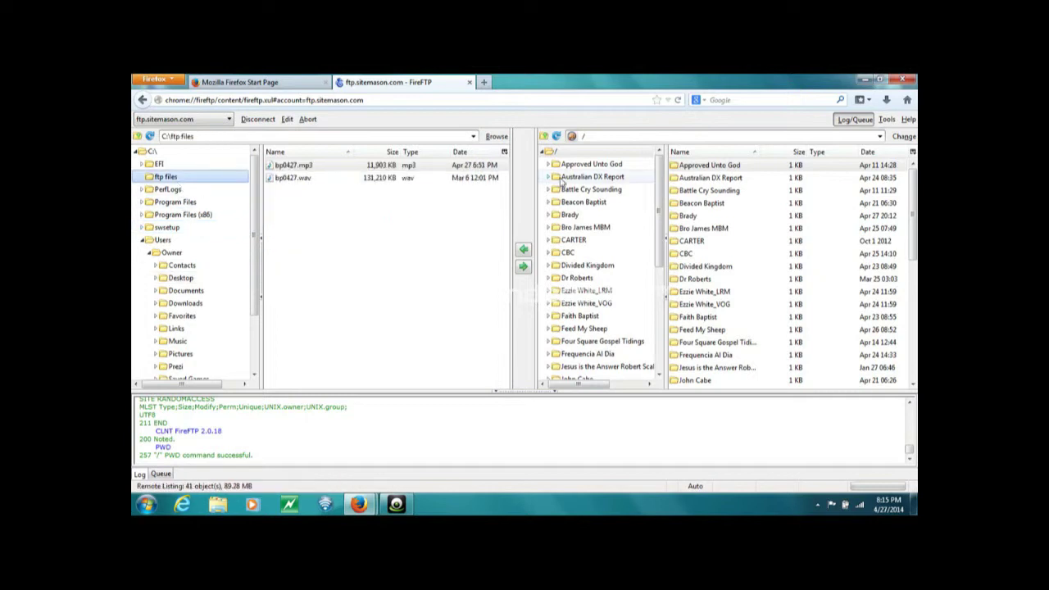
Set file transfers to Automatic Mode in FireFTP's download and upload options
click(888, 119)
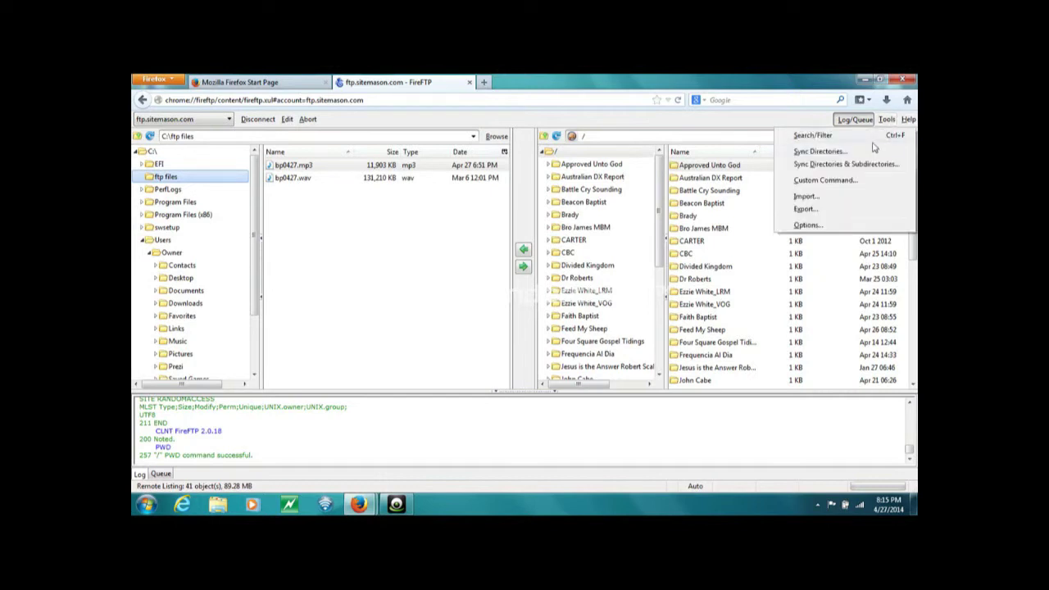
click(852, 228)
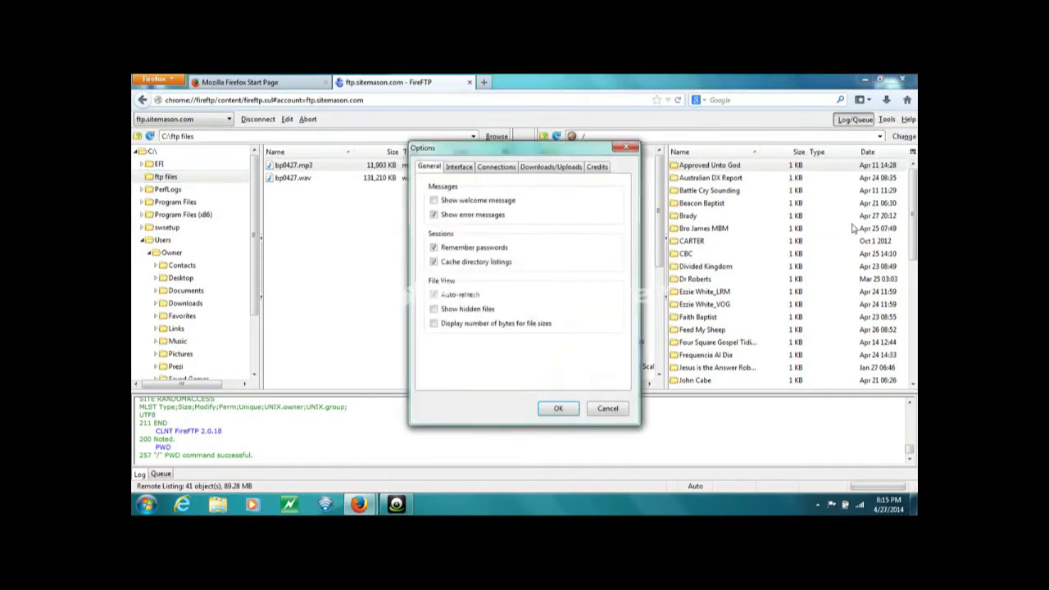
click(568, 170)
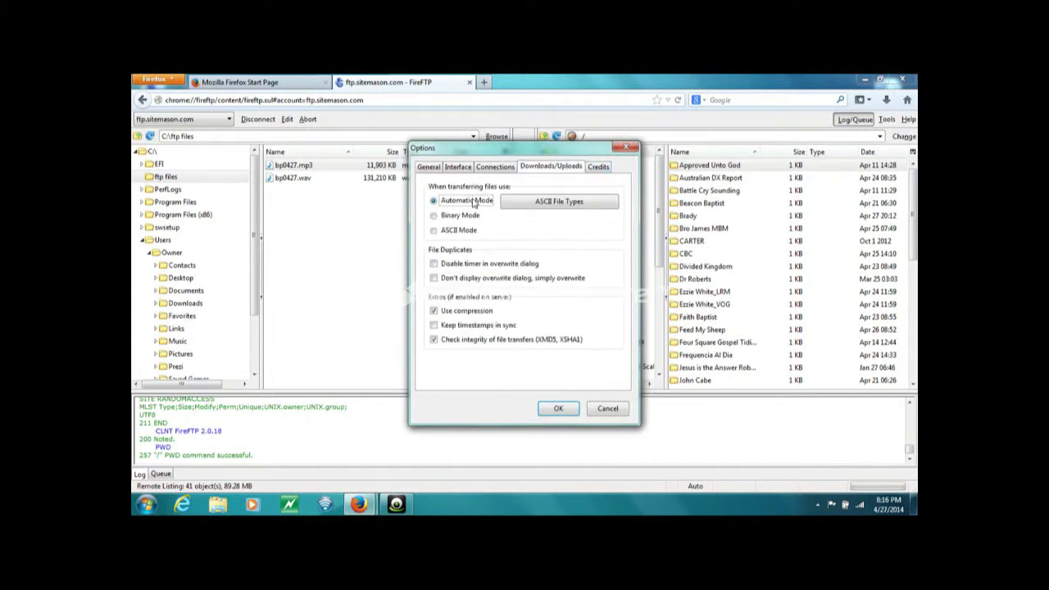
click(558, 409)
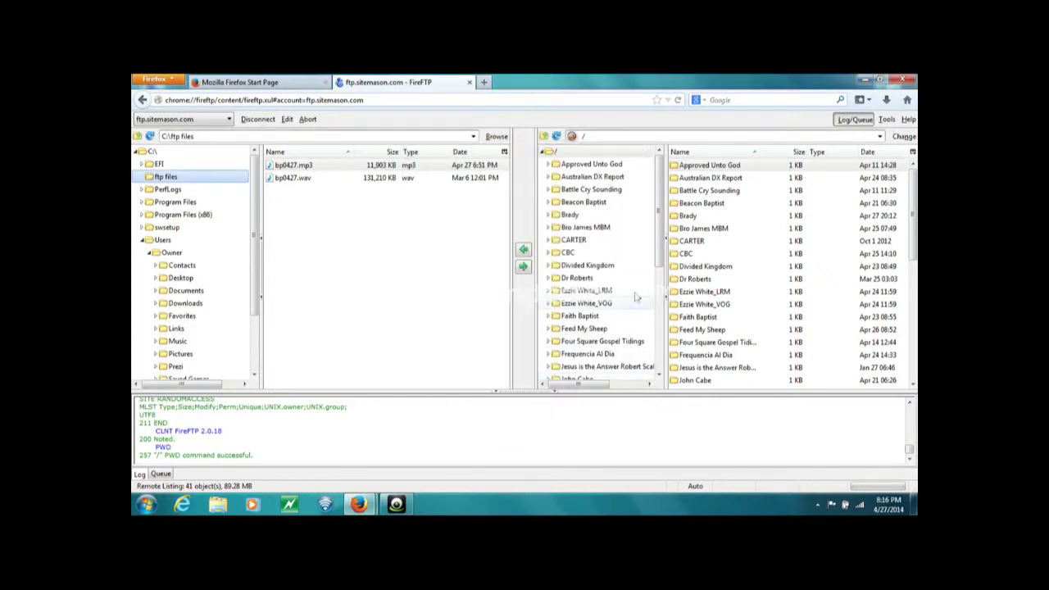
Open the remote Brady folder and upload bp0427.mp3 from the local ftp files folder into it
double_click(688, 216)
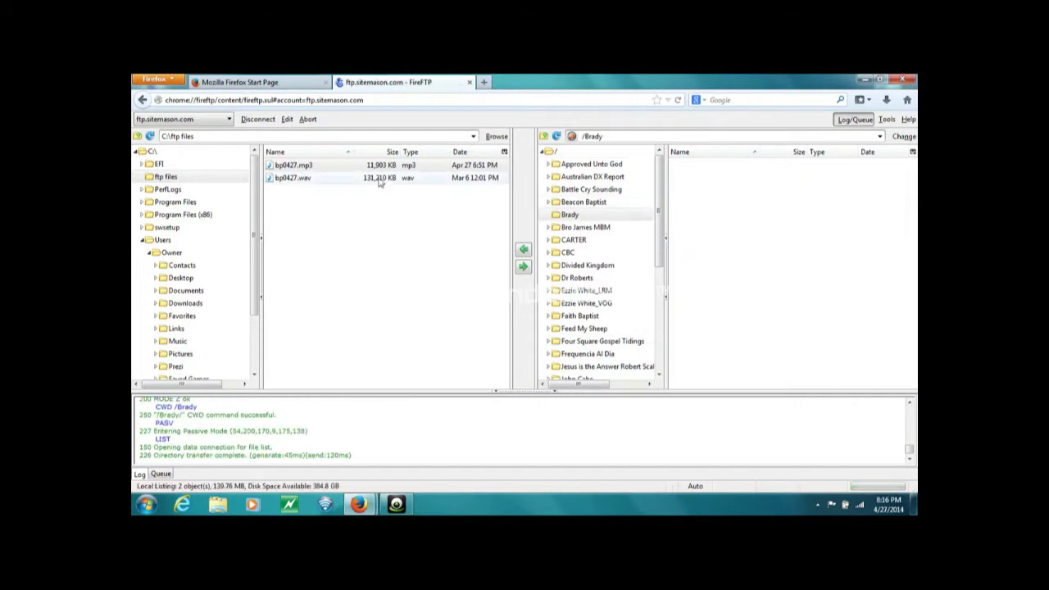
click(334, 169)
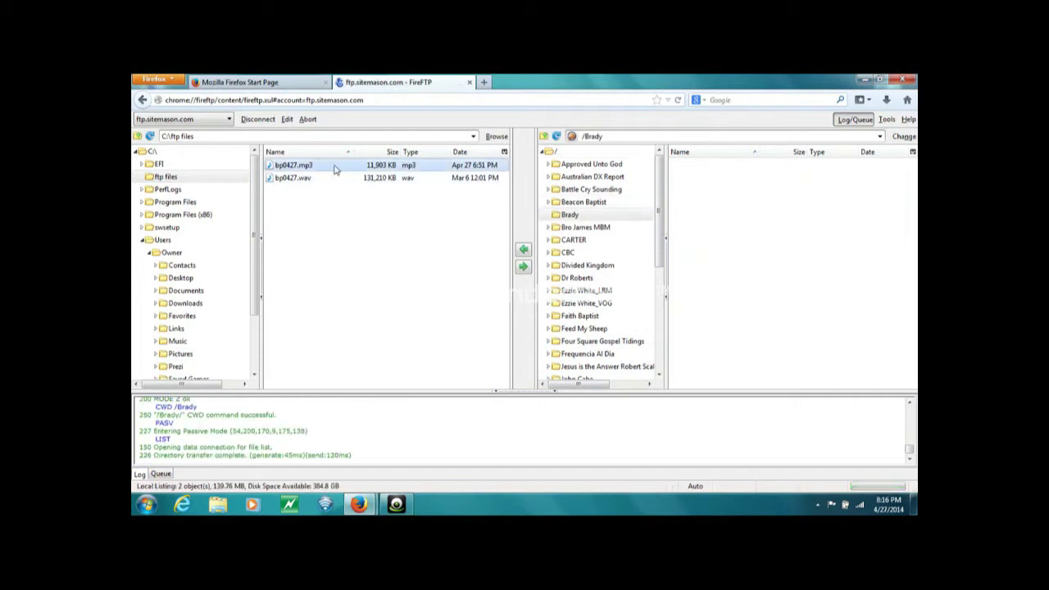
click(523, 269)
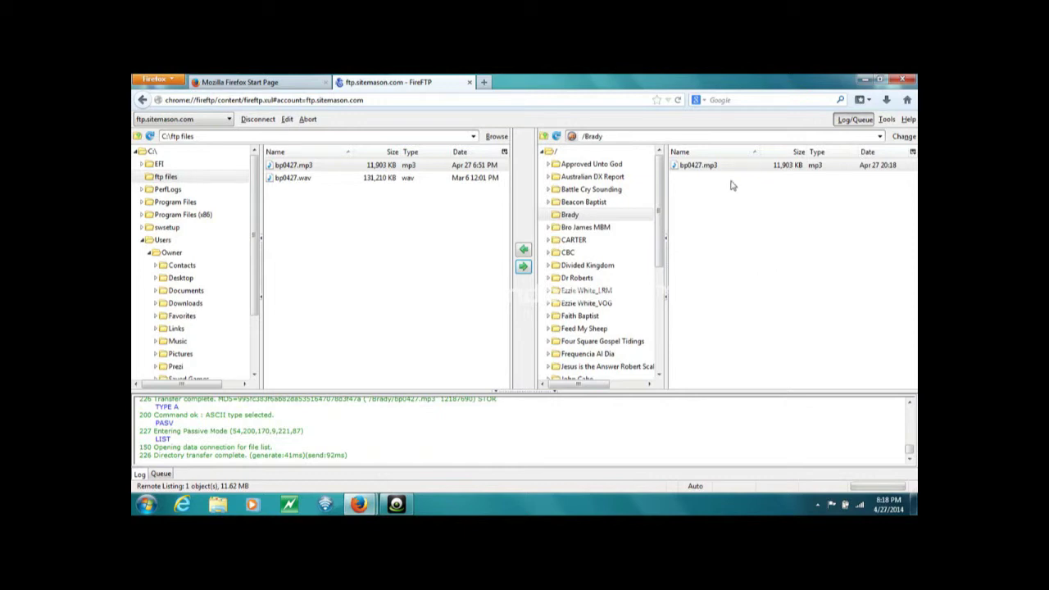
Disconnect from the FTP server, keep the saved ftp.sitemason.com account selected, and close FireFTP
click(257, 119)
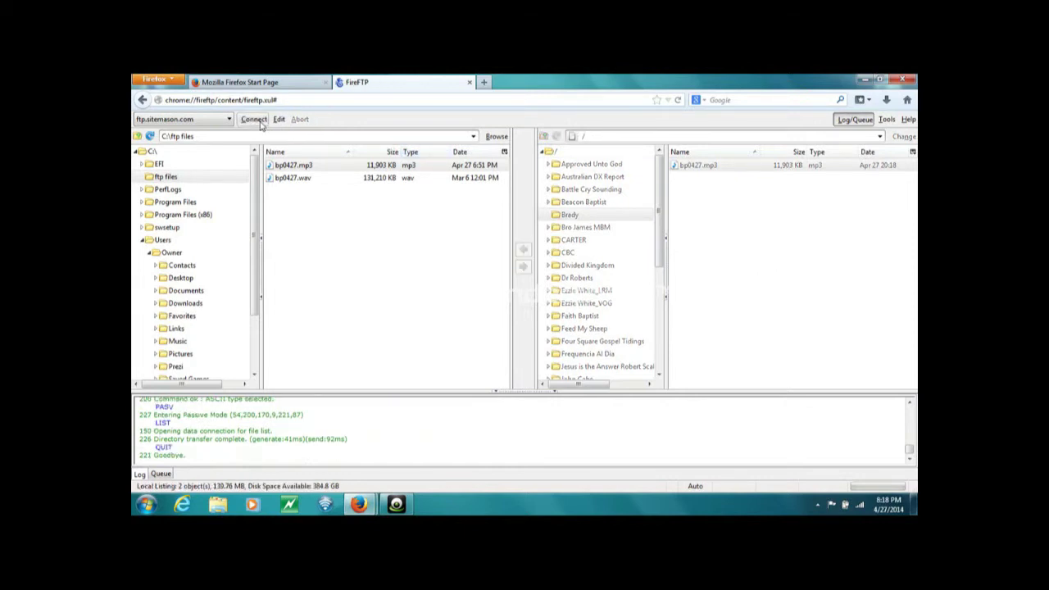
click(230, 120)
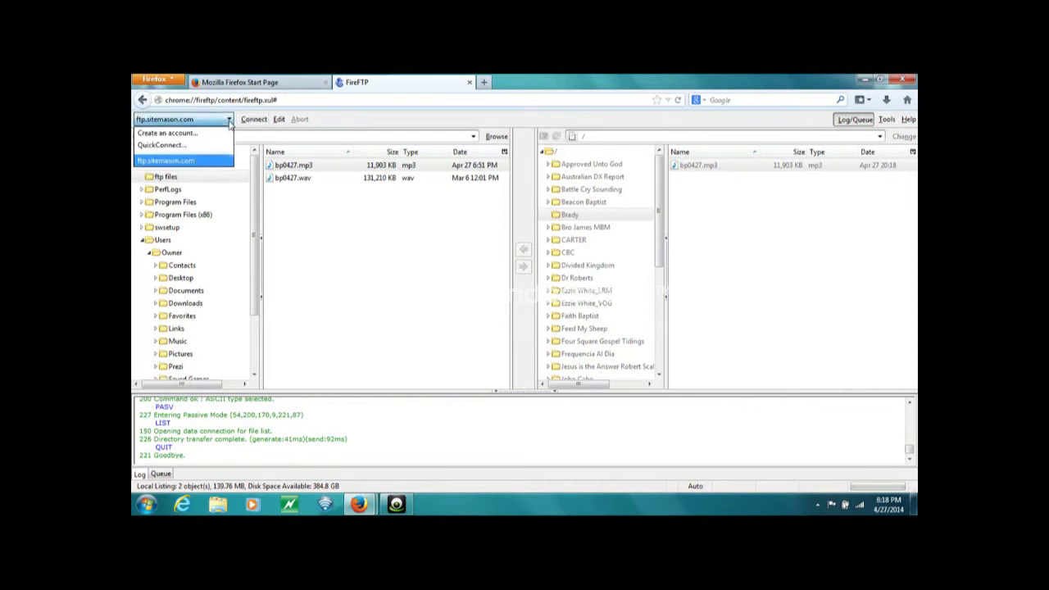
click(219, 161)
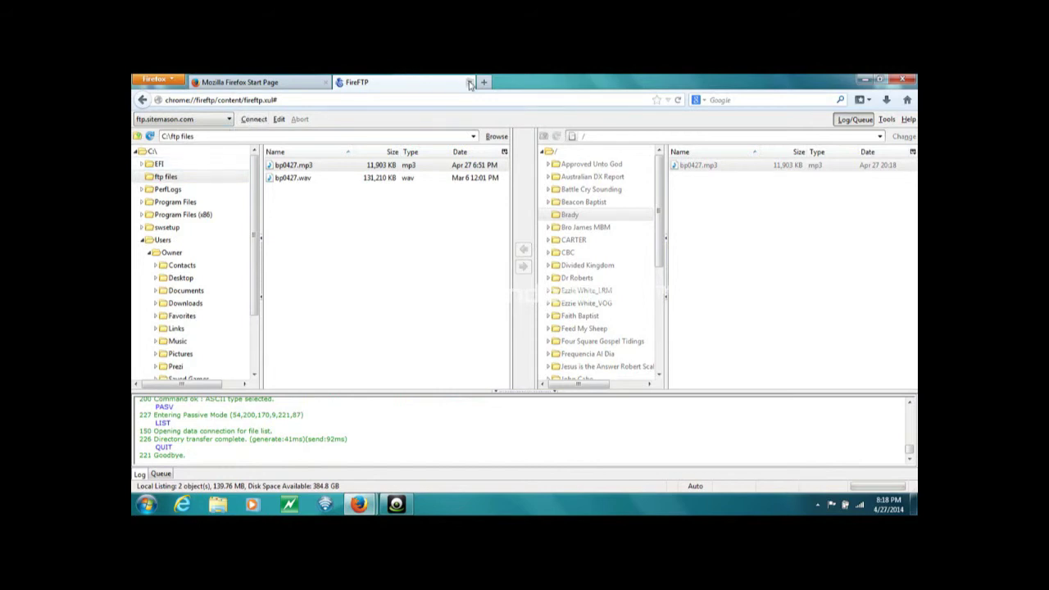
click(470, 83)
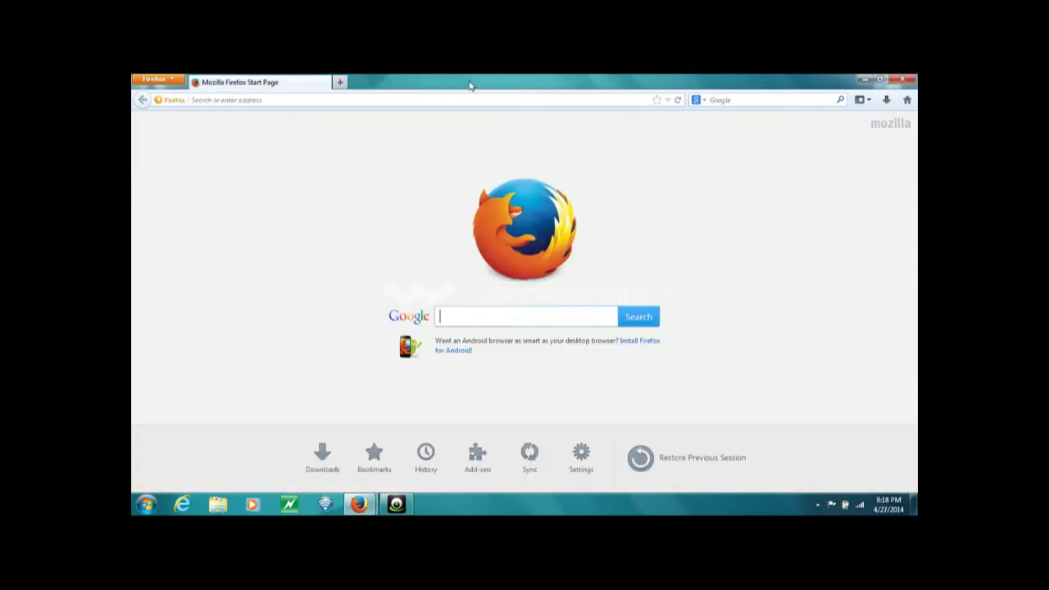